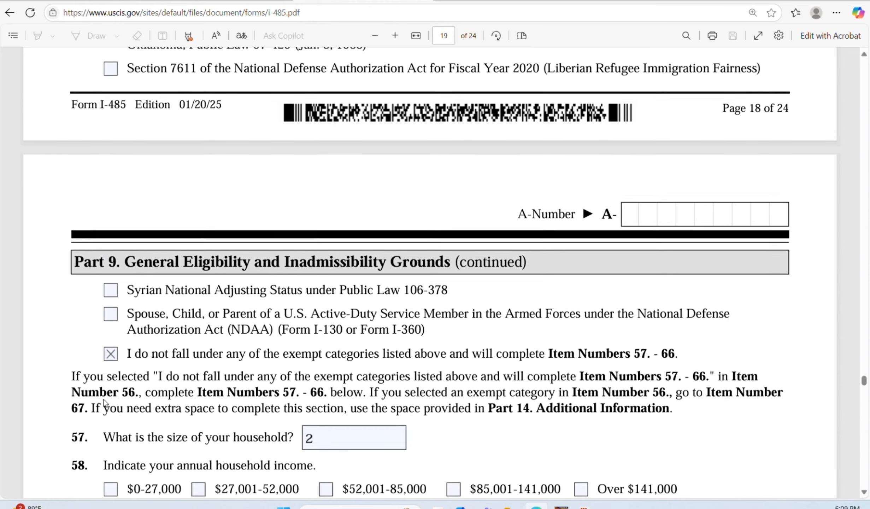
Step: Review the exemption note after Item 56 and the household size, income, assets and liabilities questions in Items 57 to 60
scroll(103, 399, down, 1)
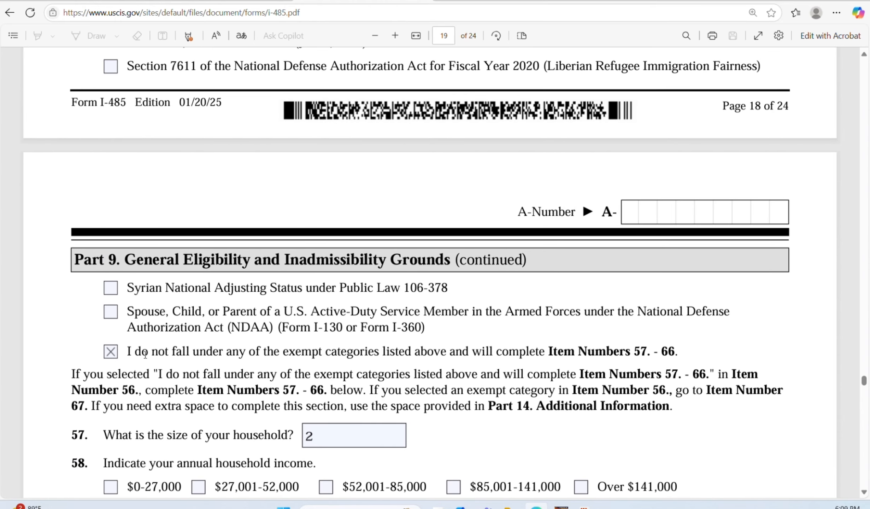
scroll(144, 353, down, 3)
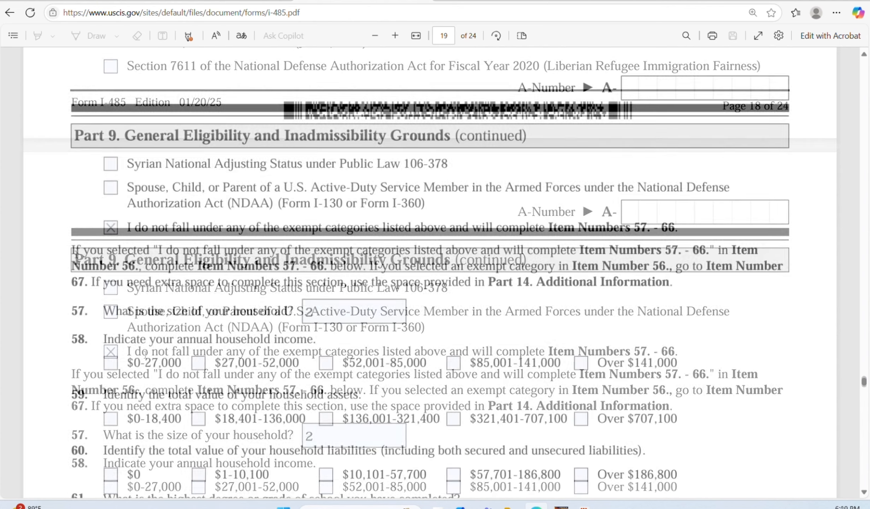
drag(72, 249, 304, 261)
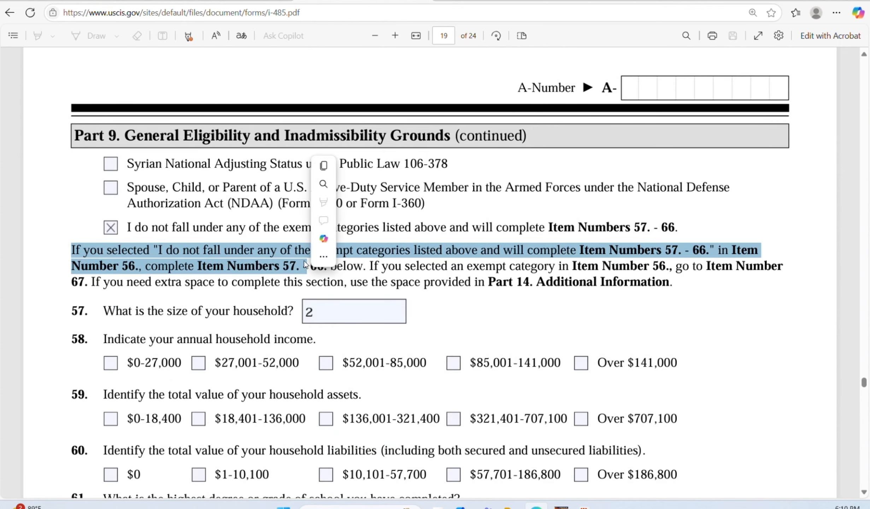
click(40, 216)
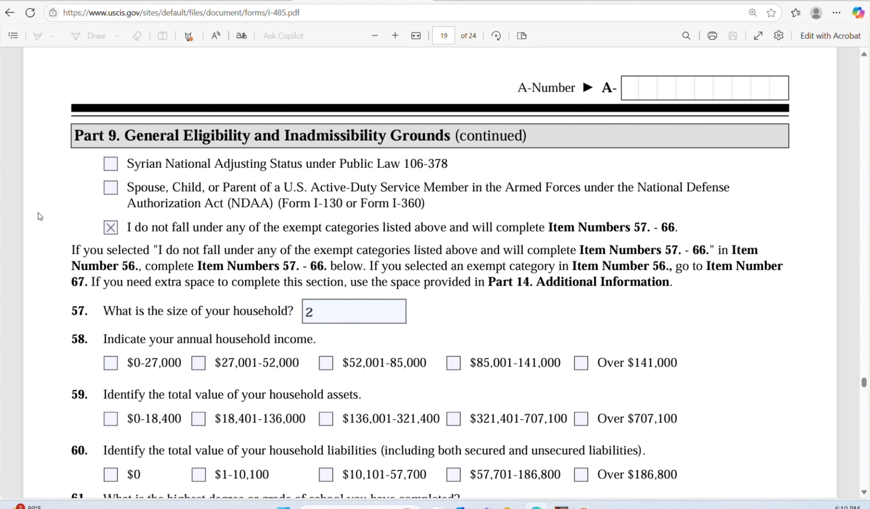
scroll(40, 216, down, 2)
drag(103, 223, 244, 233)
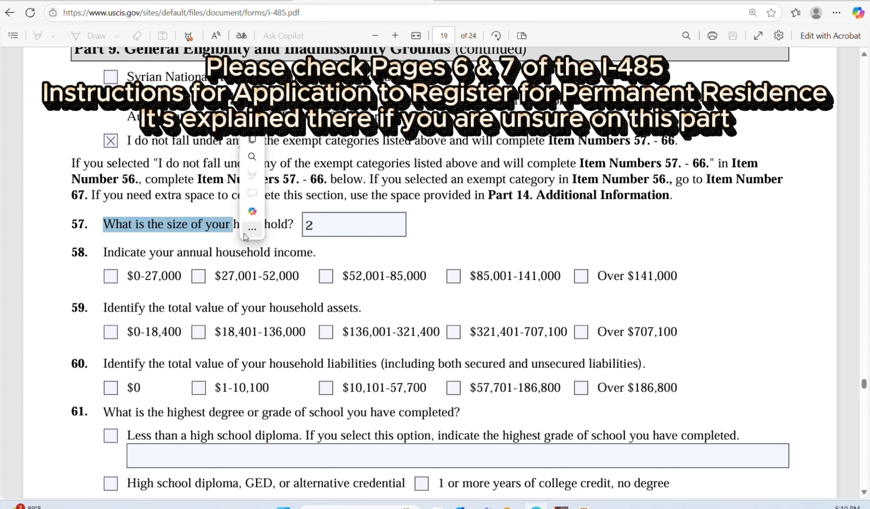
click(443, 226)
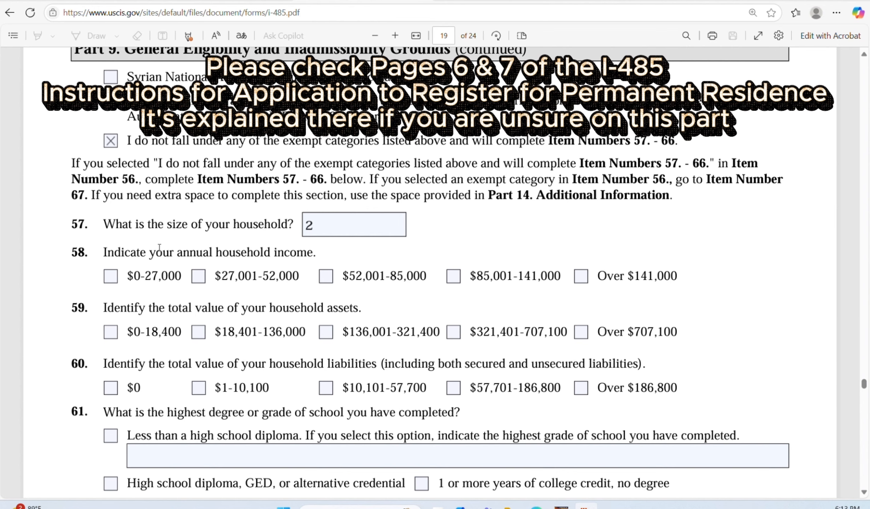
scroll(248, 230, down, 1)
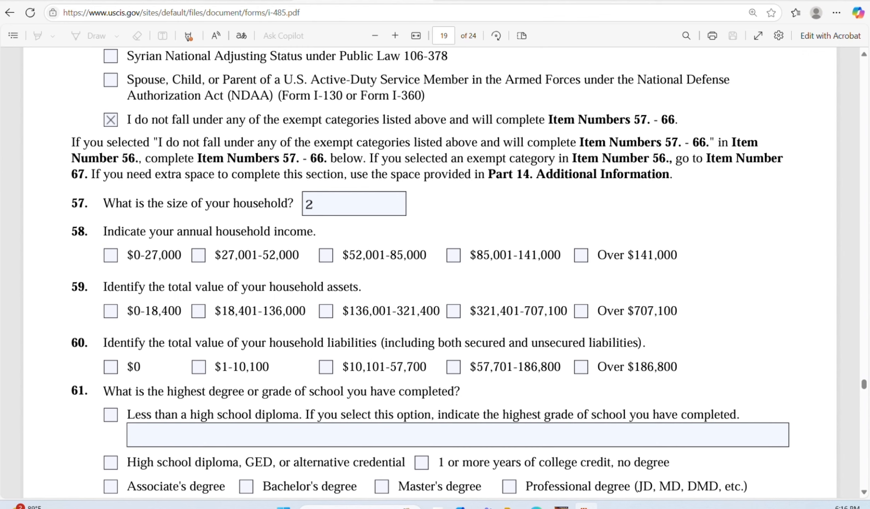
right_click(451, 219)
click(433, 204)
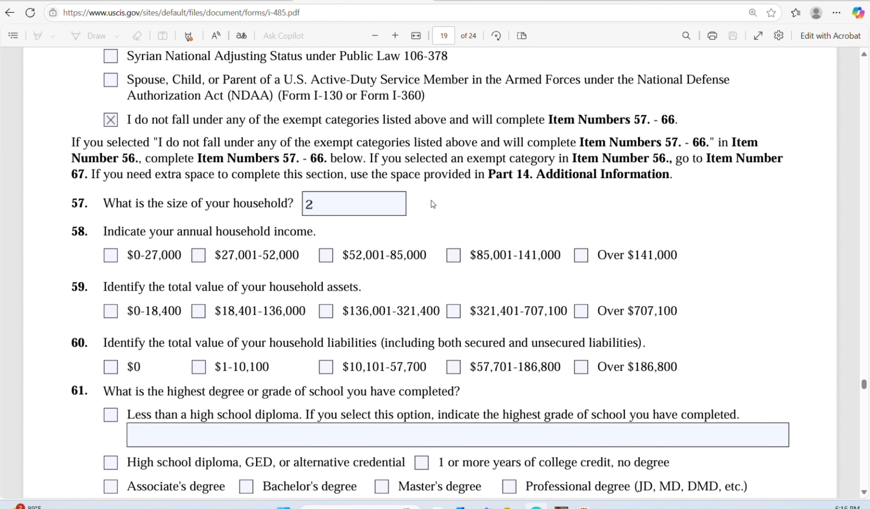
scroll(433, 204, down, 2)
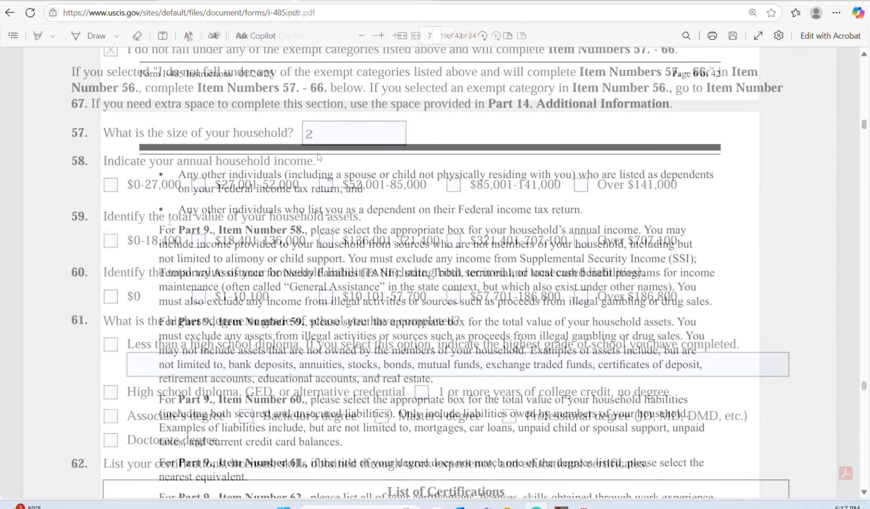
Step: Read the I-485 instructions for Part 9, Item Numbers 58 to 61, on household income, assets, liabilities and education
scroll(330, 173, down, 2)
scroll(330, 173, down, 1)
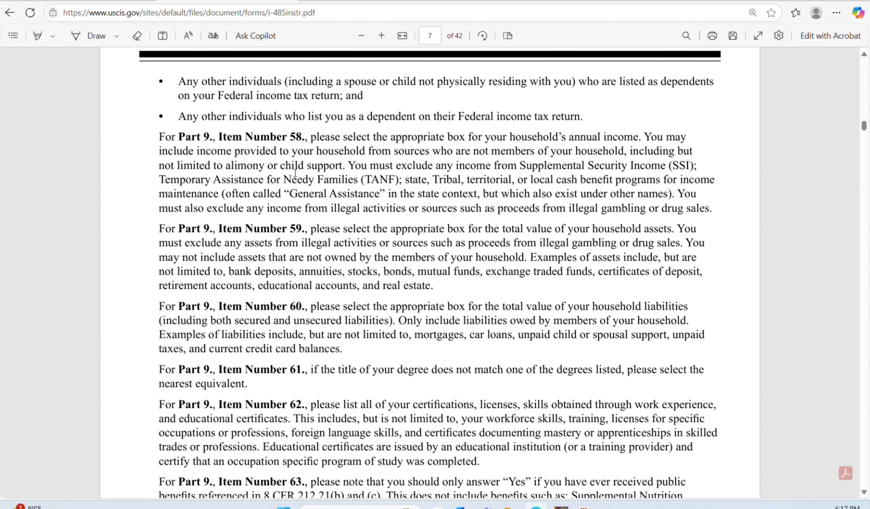
drag(159, 136, 603, 392)
click(108, 232)
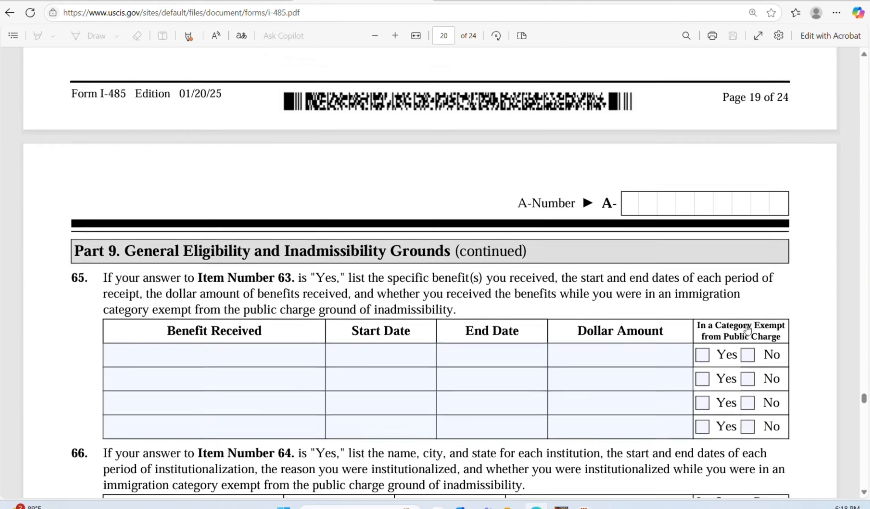
Step: Check Items 63 and 64, and enter N/A for benefit, start date, end date and dollar amount in Item 65's first row
scroll(747, 328, down, 3)
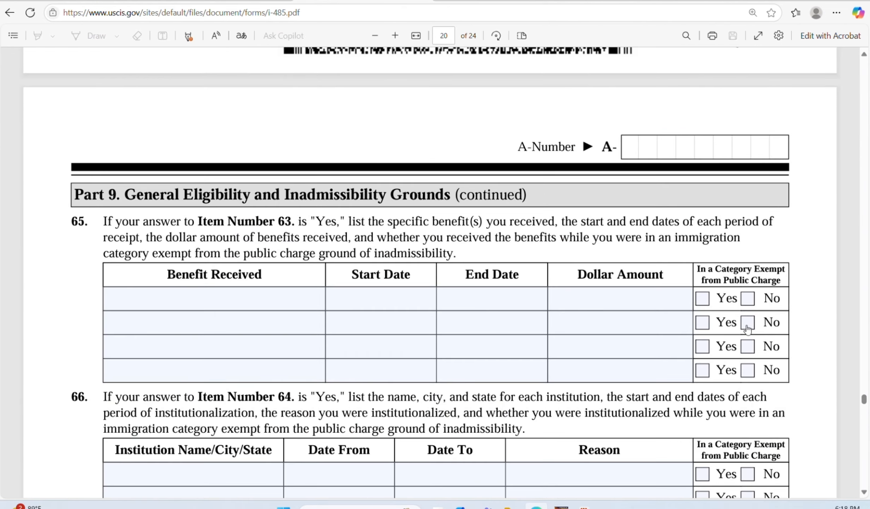
scroll(747, 328, down, 1)
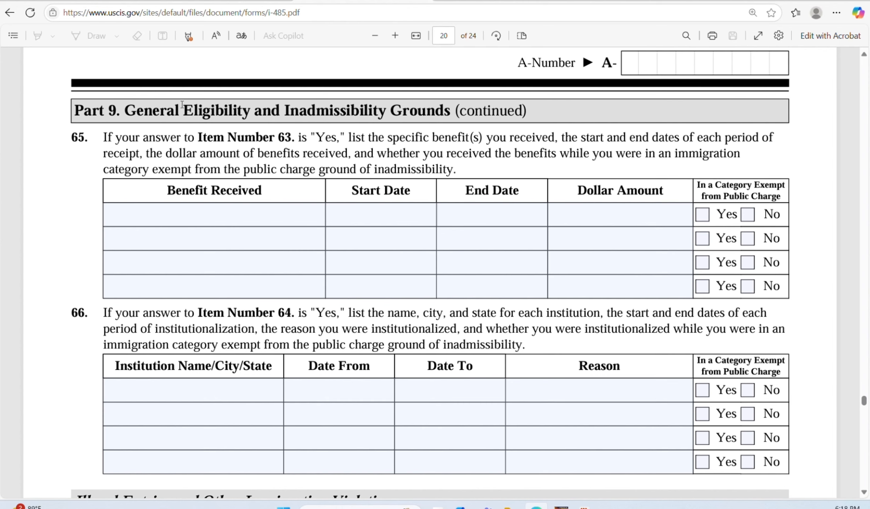
scroll(181, 104, down, 1)
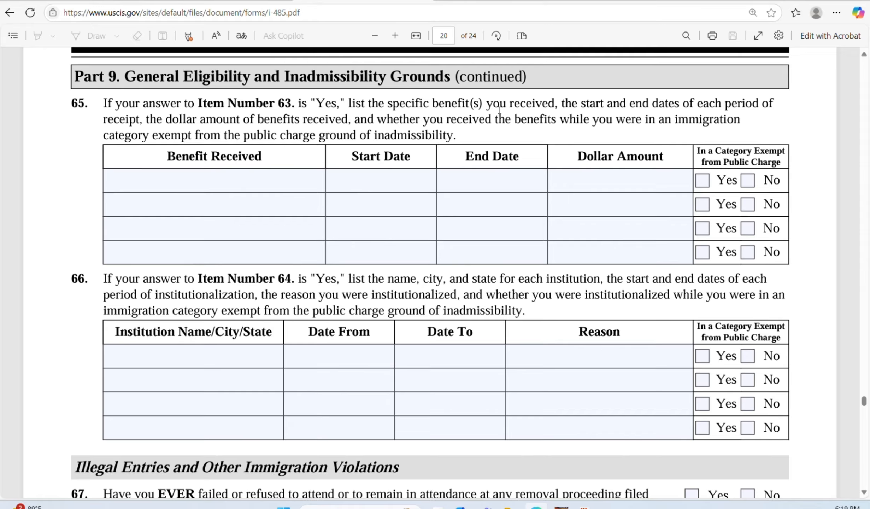
scroll(499, 111, up, 10)
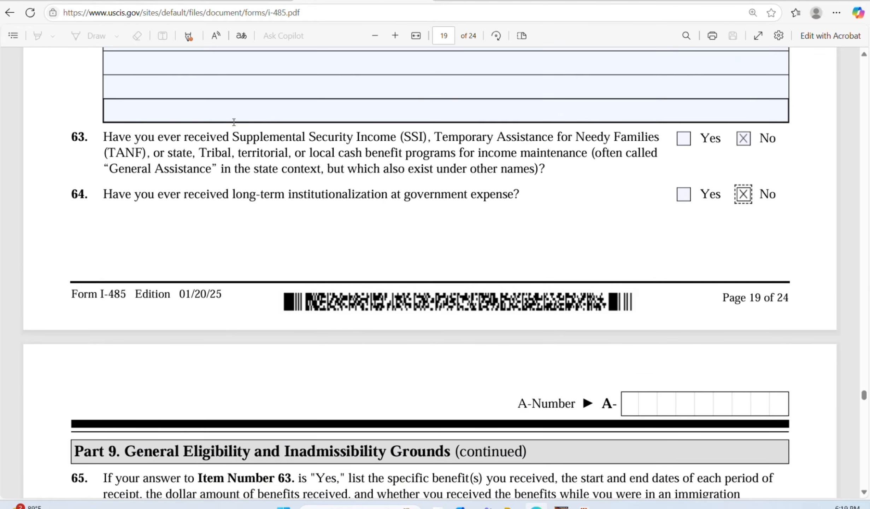
scroll(370, 241, down, 5)
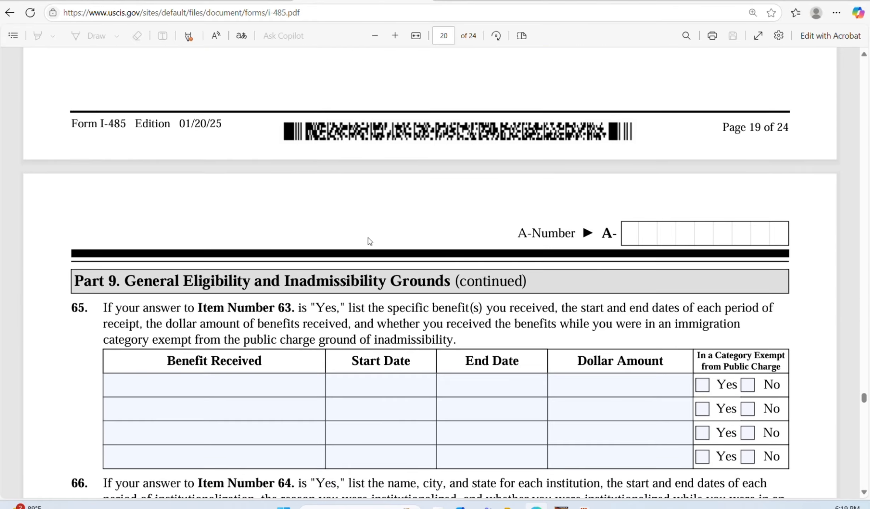
scroll(370, 241, down, 3)
right_click(370, 243)
click(204, 288)
click(204, 287)
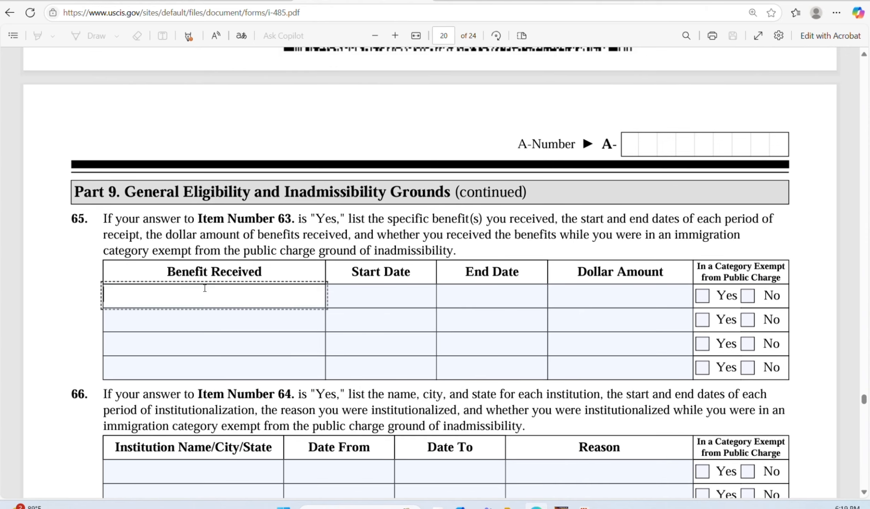
text(N/A)
scroll(185, 295, down, 3)
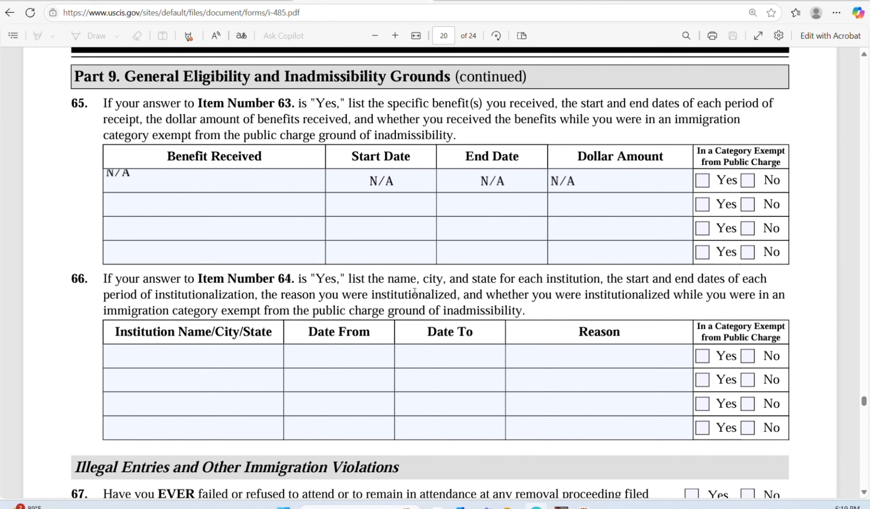
Step: Enter N/A in the first row of the institutionalization table in Item 66
scroll(414, 292, up, 7)
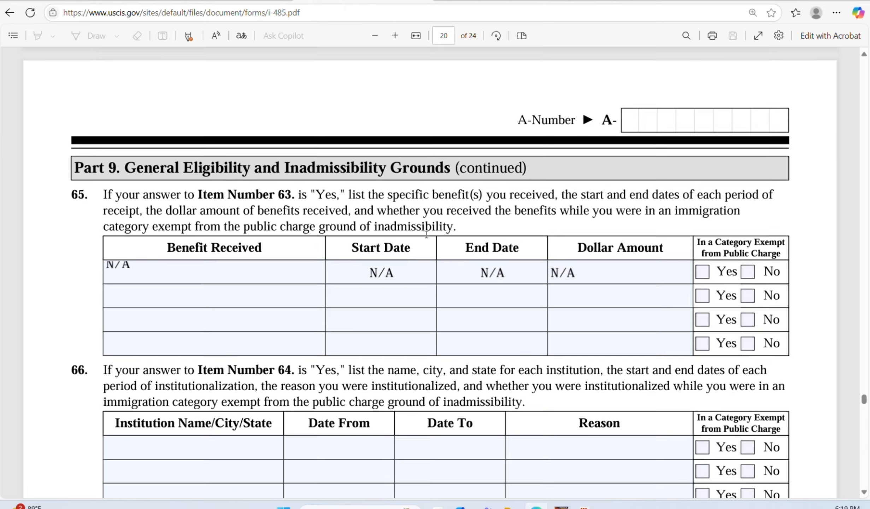
scroll(426, 234, down, 7)
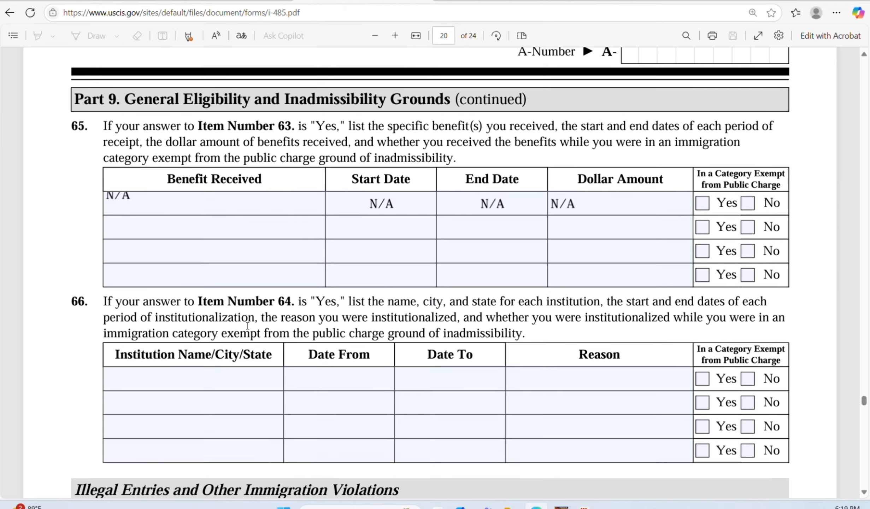
click(228, 376)
text(N)
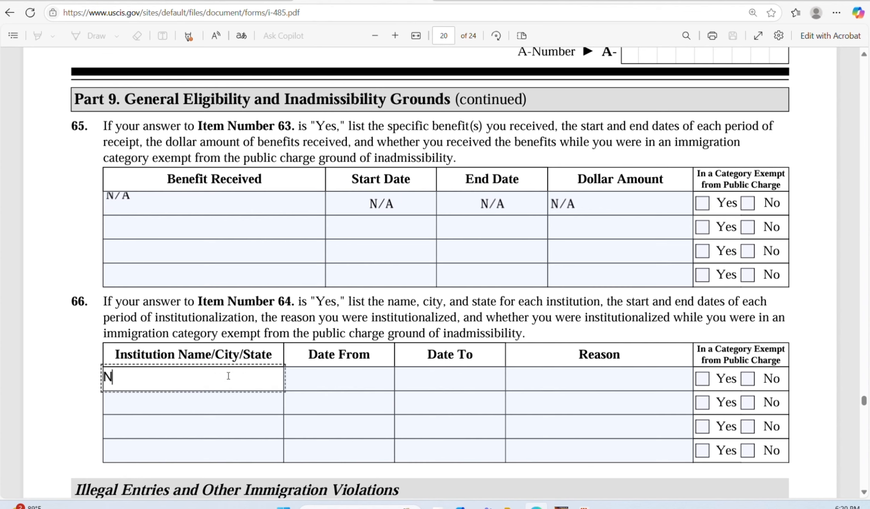
text(/A)
key(Tab)
key(Tab)
key(Tab)
Step: Answer No to Item 67 about failing to attend a removal proceeding
scroll(143, 206, down, 10)
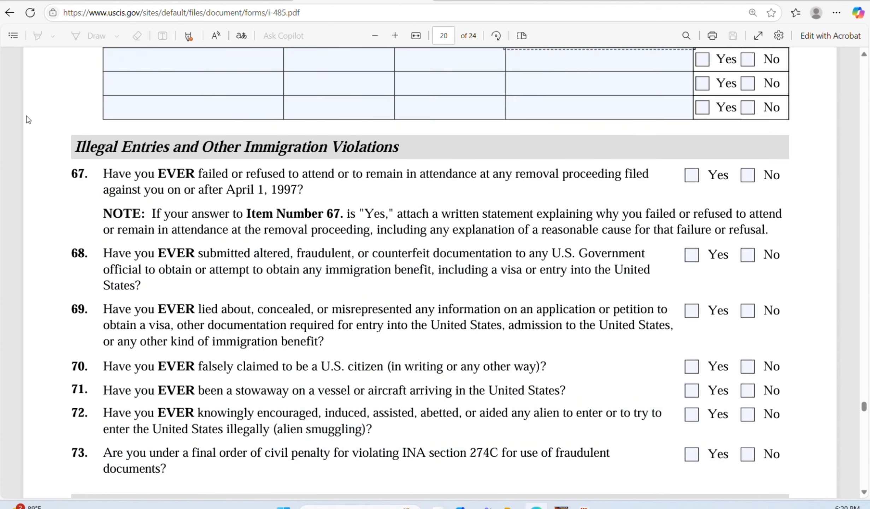
click(47, 133)
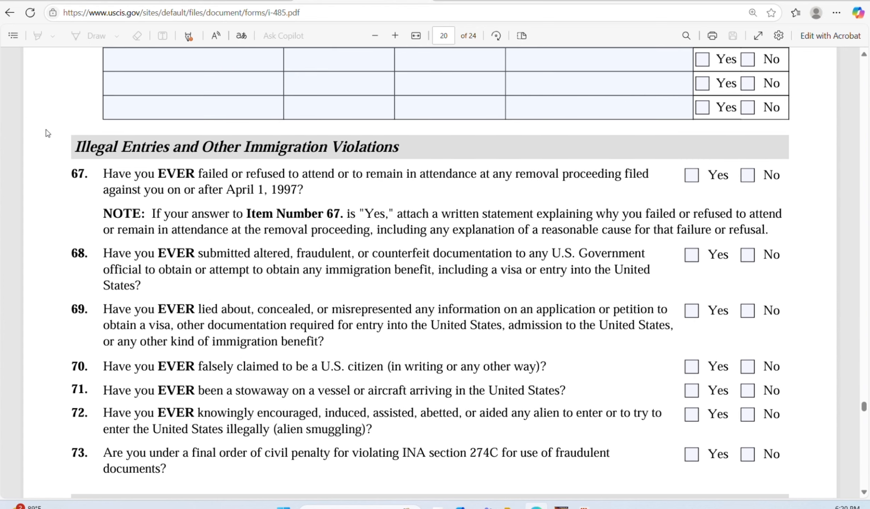
scroll(48, 133, down, 1)
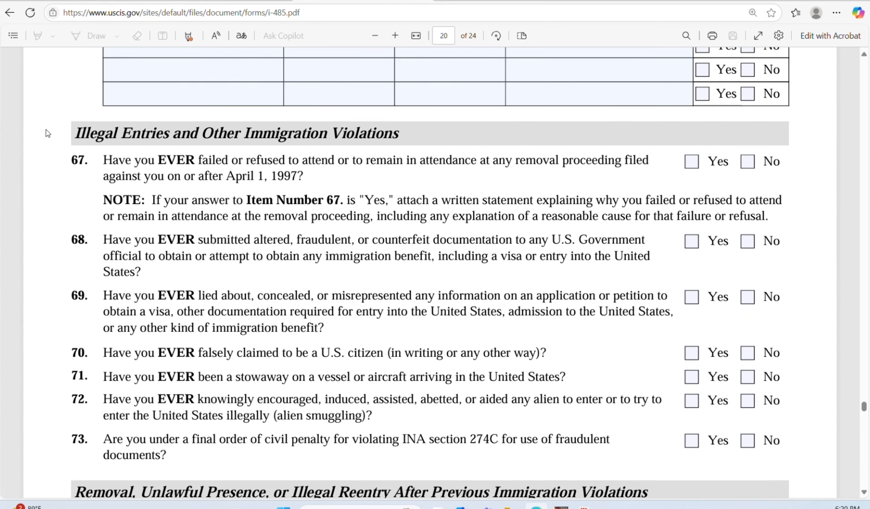
scroll(47, 133, down, 3)
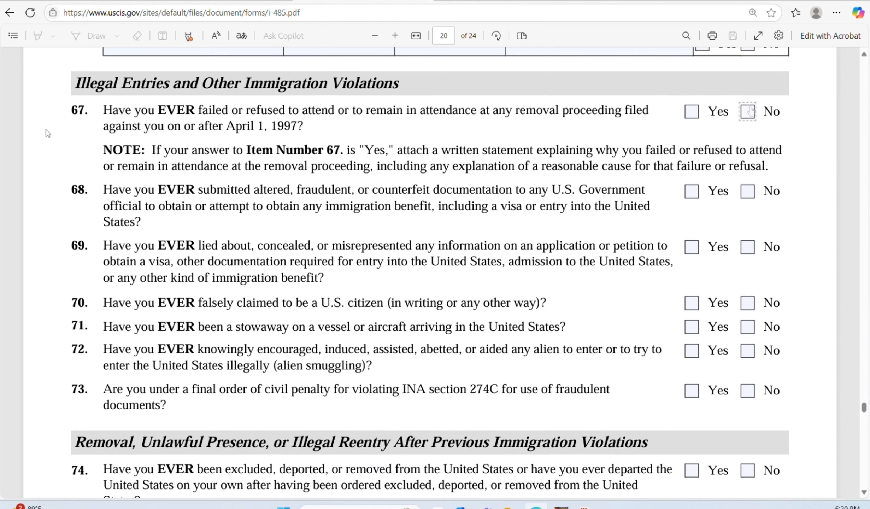
click(747, 111)
Step: Review the immigration violation, unlawful presence and miscellaneous conduct questions in Items 68 to 86 of Part 9
scroll(198, 222, down, 4)
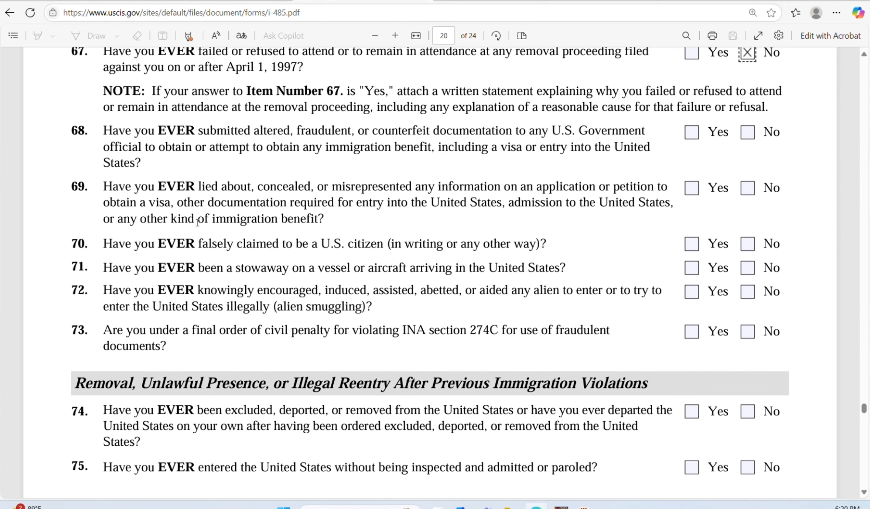
scroll(198, 221, down, 1)
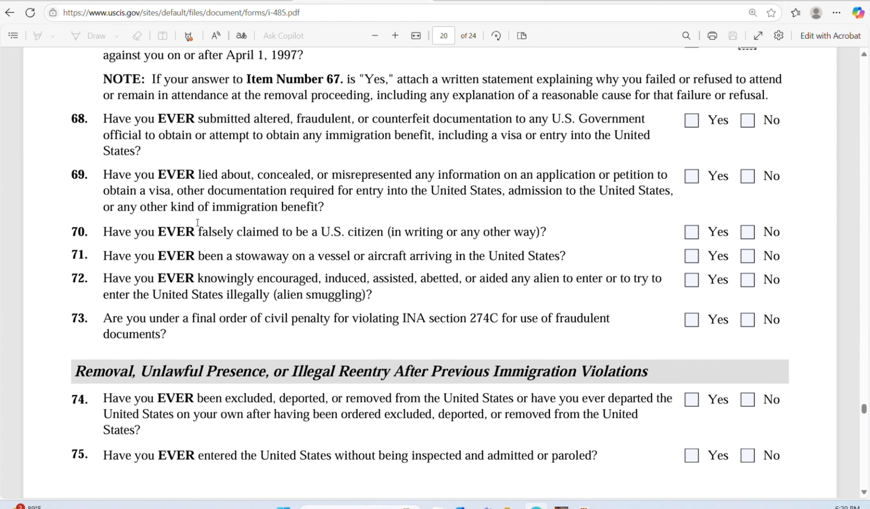
scroll(197, 222, down, 2)
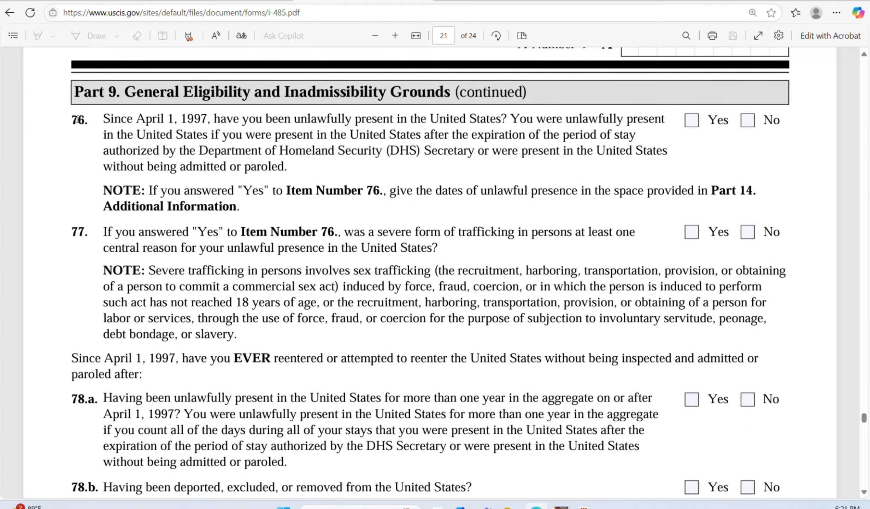
click(63, 203)
scroll(185, 257, down, 5)
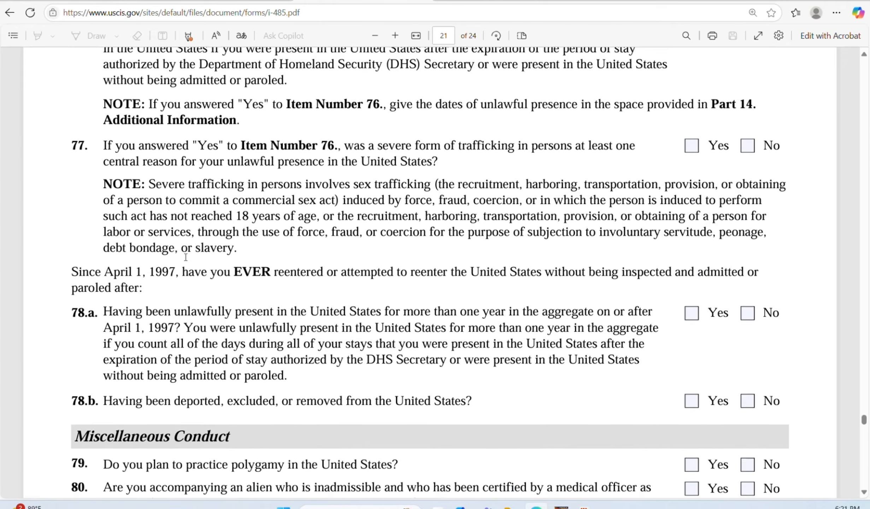
scroll(185, 256, down, 4)
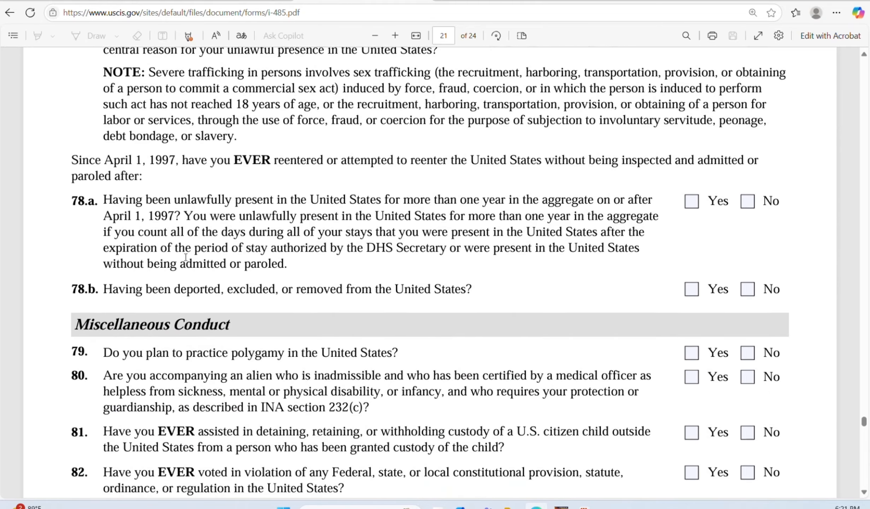
scroll(186, 257, down, 1)
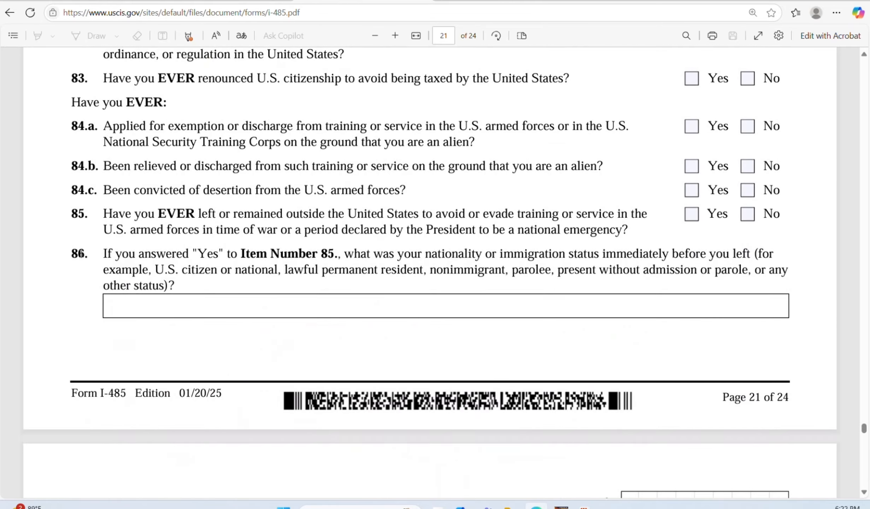
drag(72, 255, 90, 256)
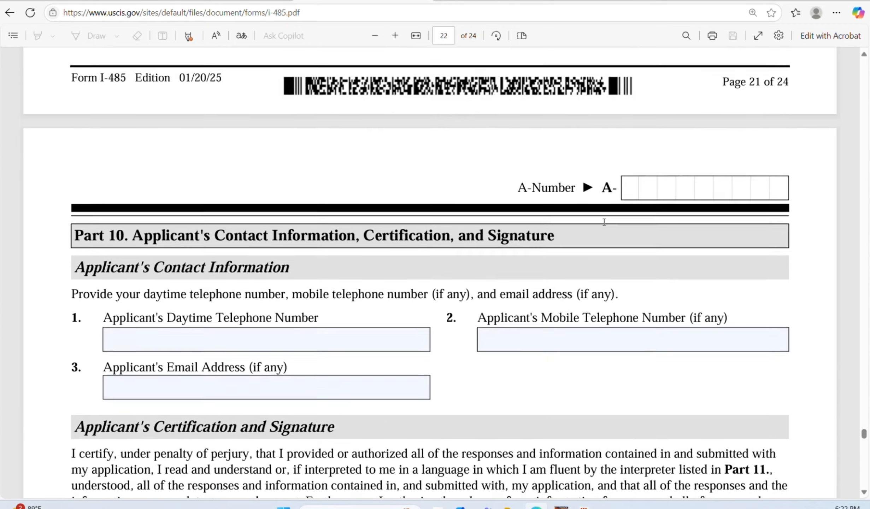
Step: Review Part 10 with the applicant's contact information, certification and signature fields
scroll(391, 226, down, 2)
scroll(391, 226, down, 2)
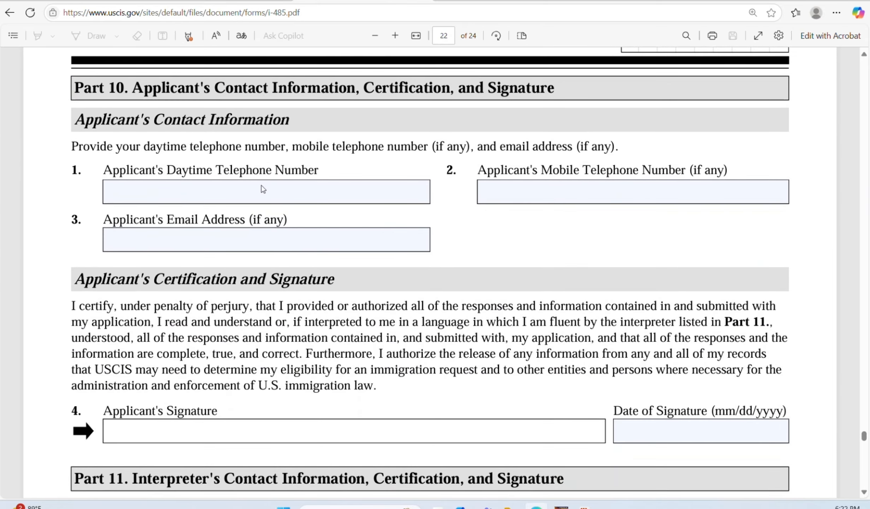
drag(75, 88, 415, 91)
click(345, 113)
drag(71, 117, 312, 124)
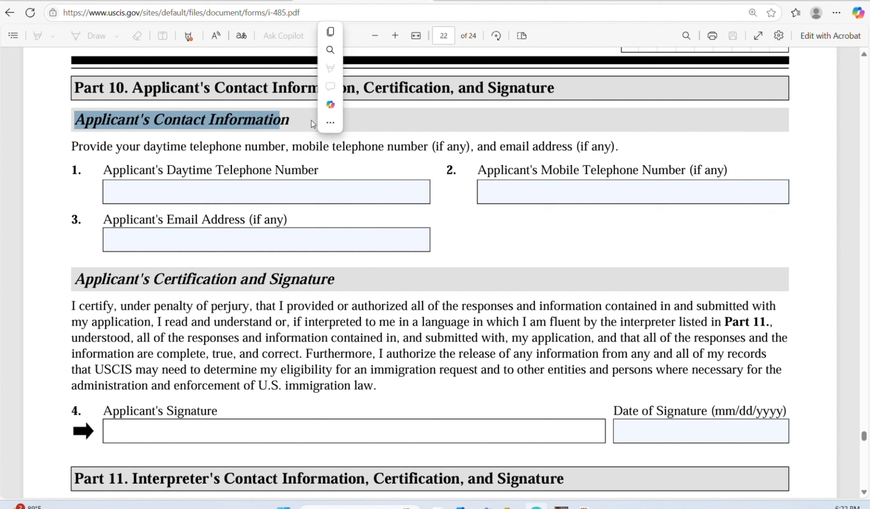
click(62, 167)
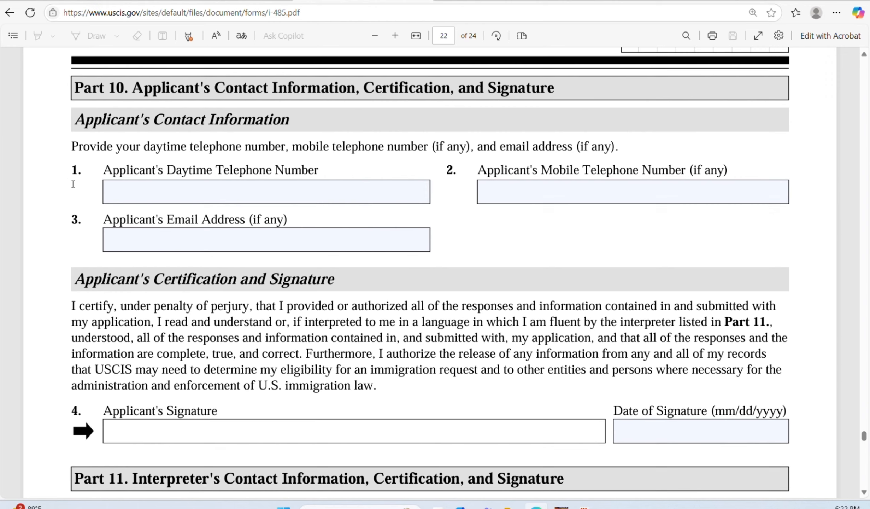
Step: Enter N/A as the applicant's daytime telephone number in Part 10
click(118, 197)
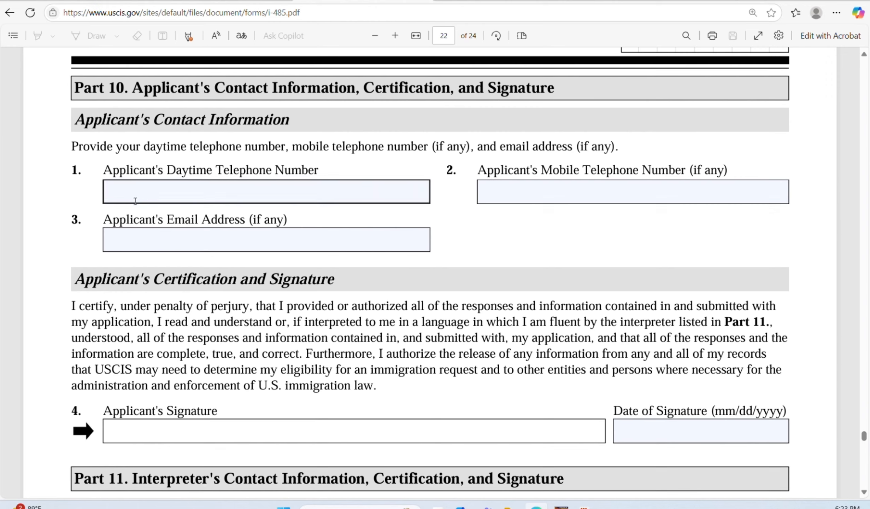
click(135, 201)
text(N)
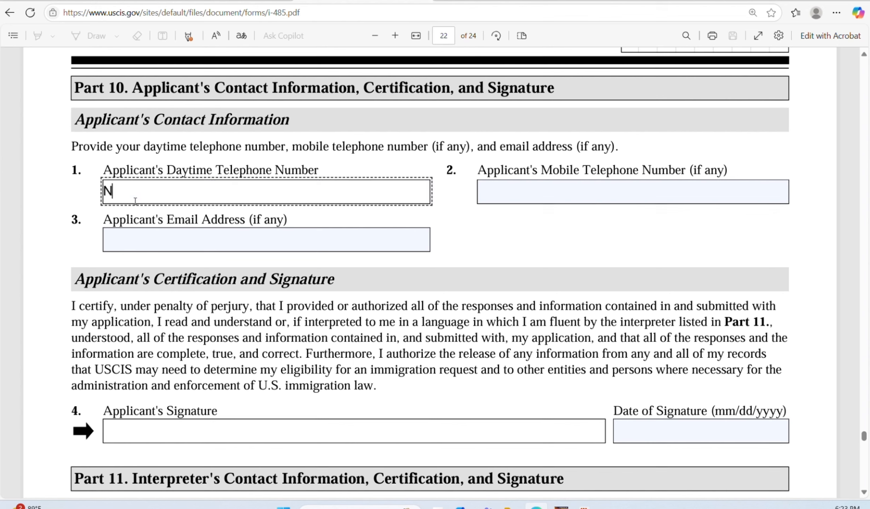
text(/A)
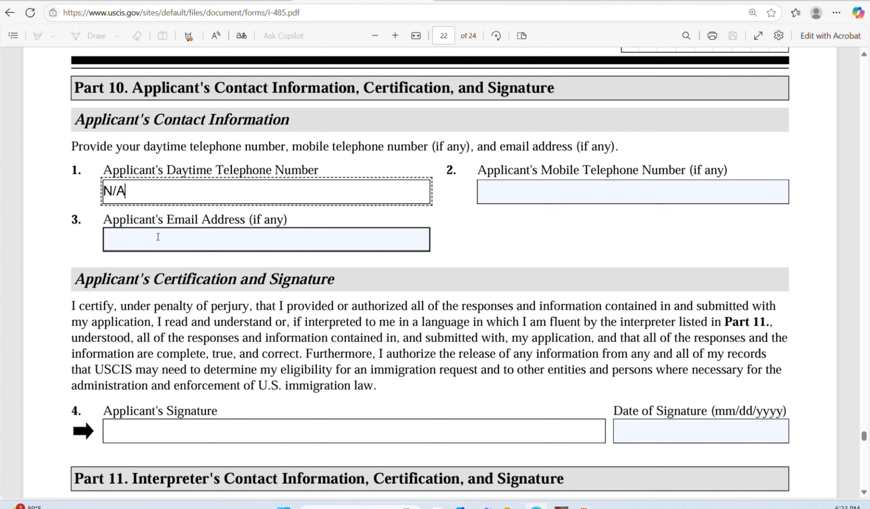
click(130, 236)
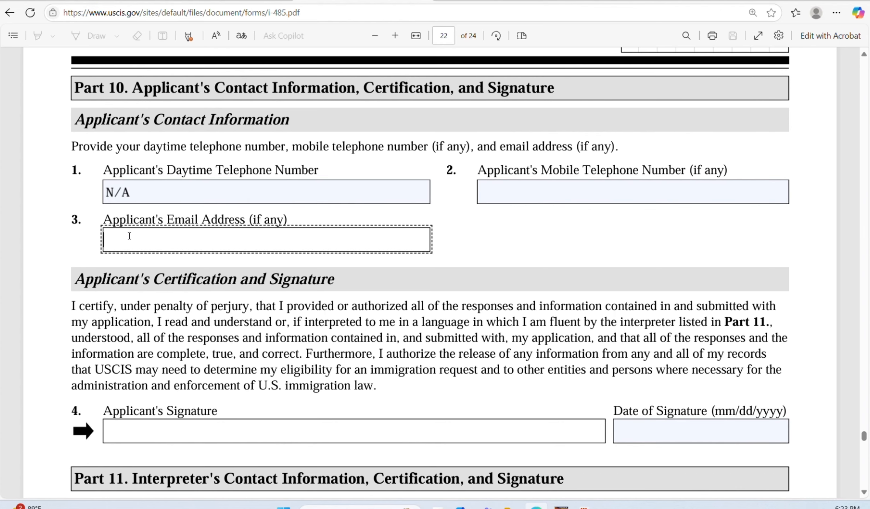
text(G)
key(BackSpace)
text(@GMAIL.COM)
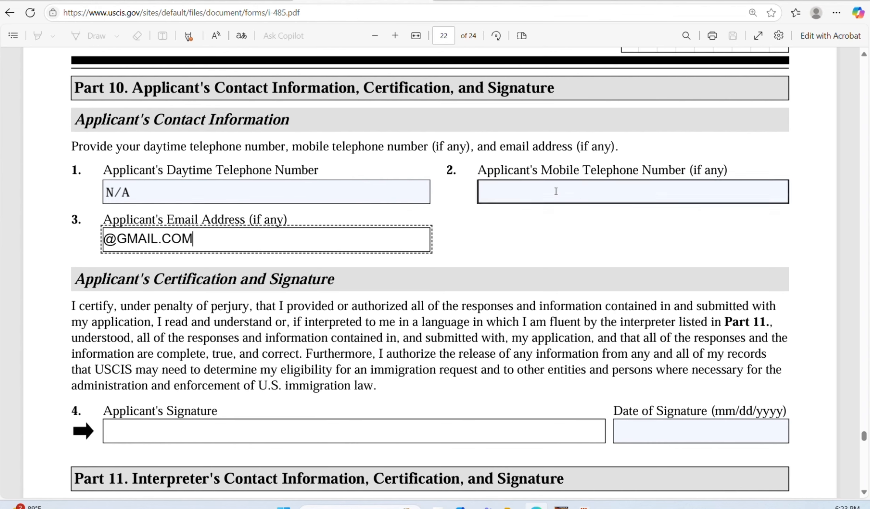
click(557, 192)
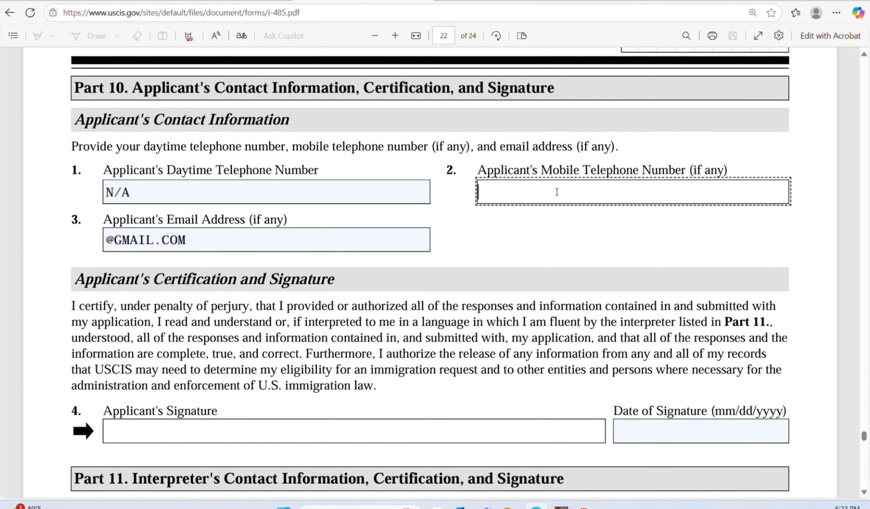
text(CELL PHONE)
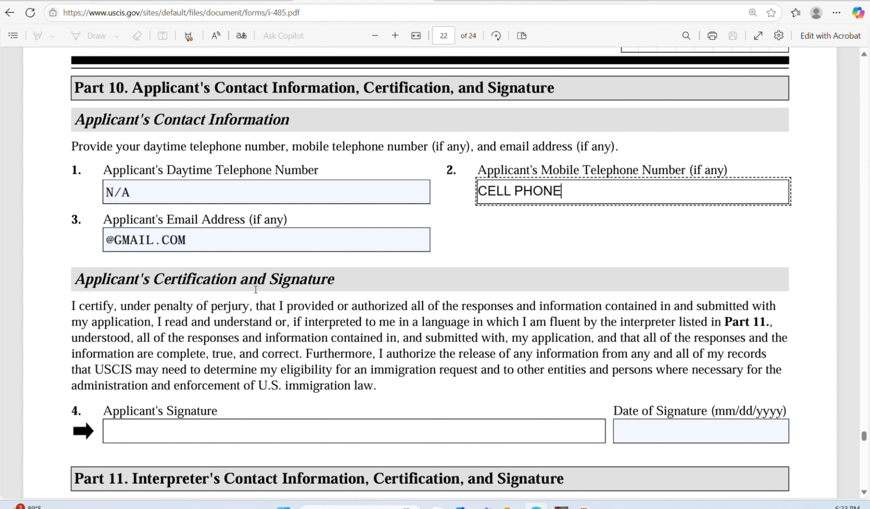
Step: Examine the certification paragraph above the applicant's signature in Part 10, selecting its full text and deselecting it
scroll(255, 288, down, 4)
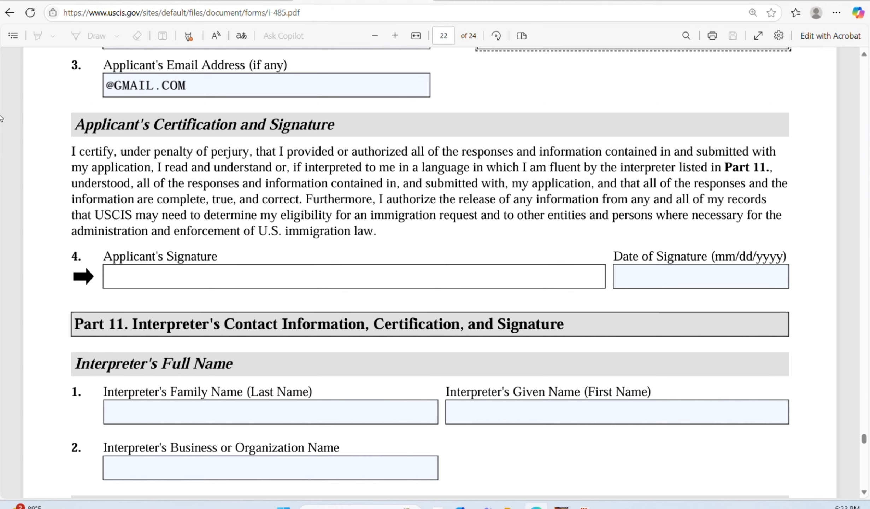
drag(64, 146, 402, 273)
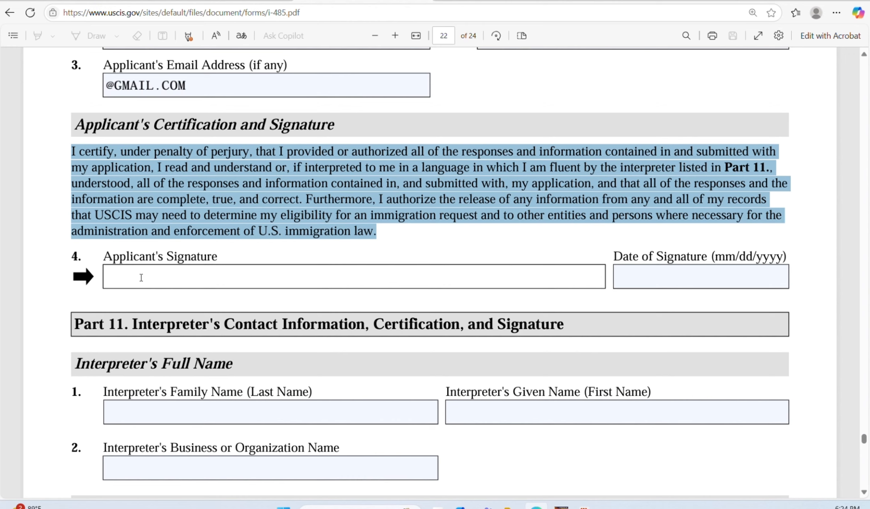
click(49, 256)
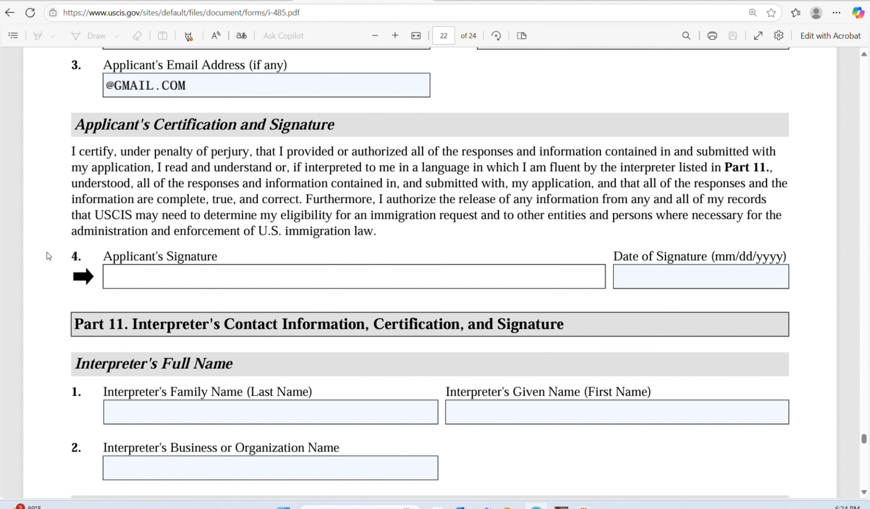
Step: Enter 10-12/1900 as the applicant's date of signature in Item 4
scroll(256, 240, down, 1)
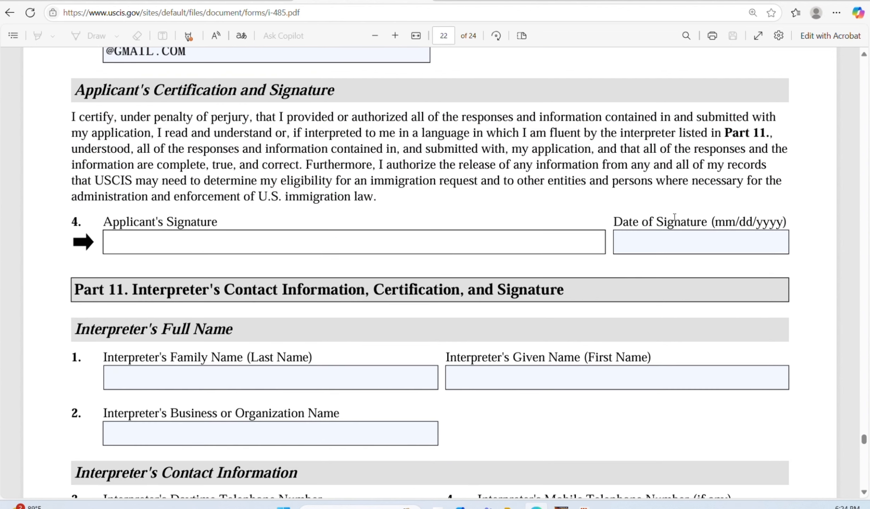
click(672, 236)
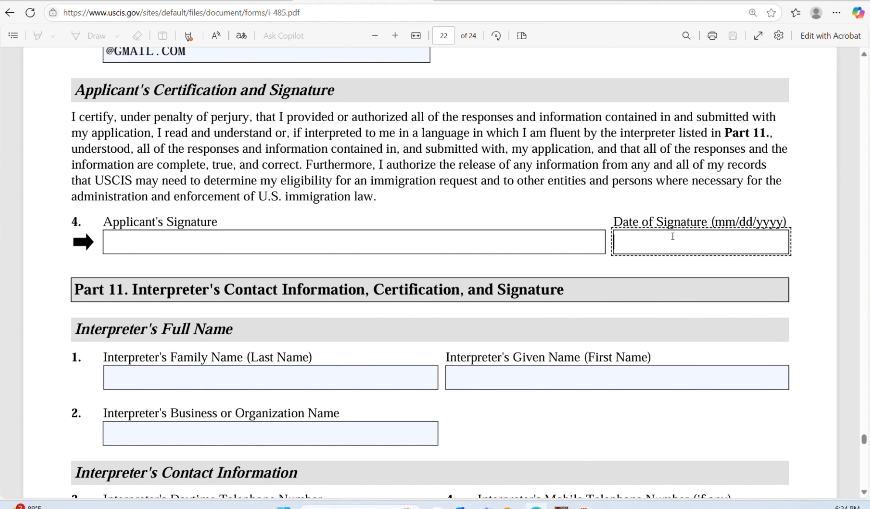
text(10-12/1900)
Step: Enter N/A as the interpreter's family name in Part 11
scroll(225, 303, down, 1)
scroll(225, 303, down, 3)
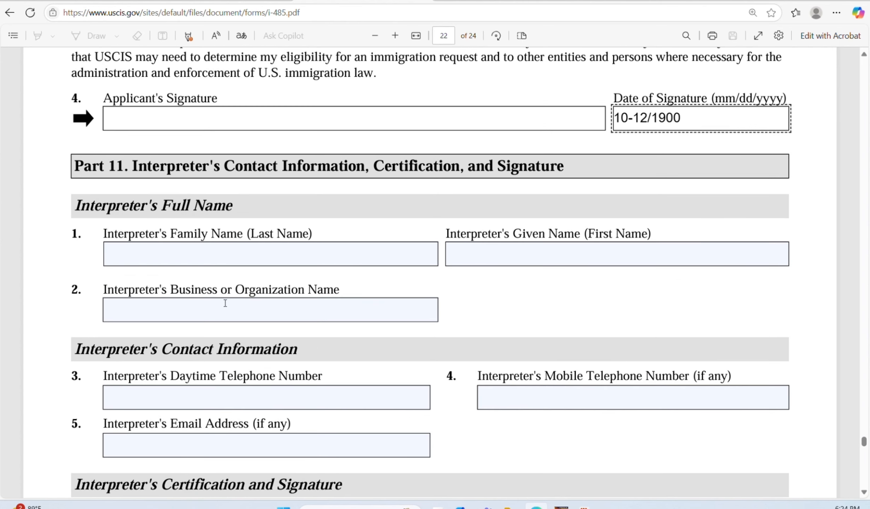
scroll(225, 302, down, 2)
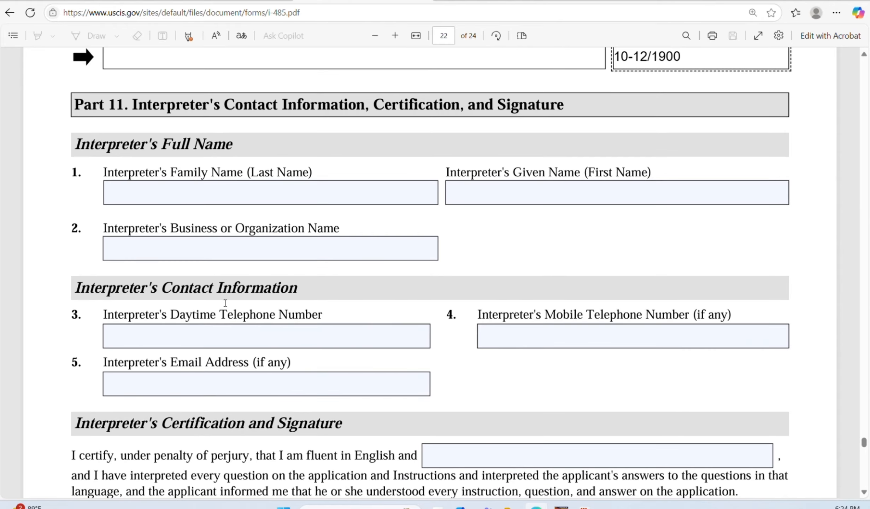
scroll(225, 303, up, 1)
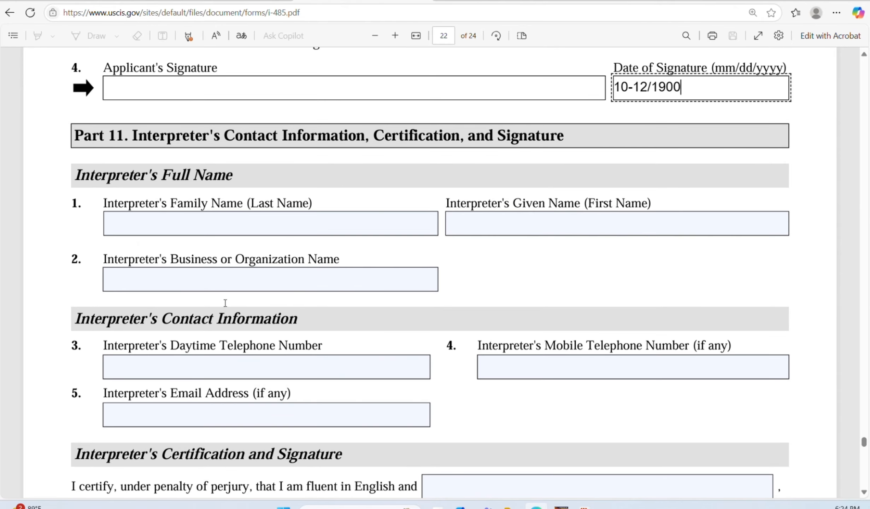
scroll(225, 303, up, 3)
click(223, 302)
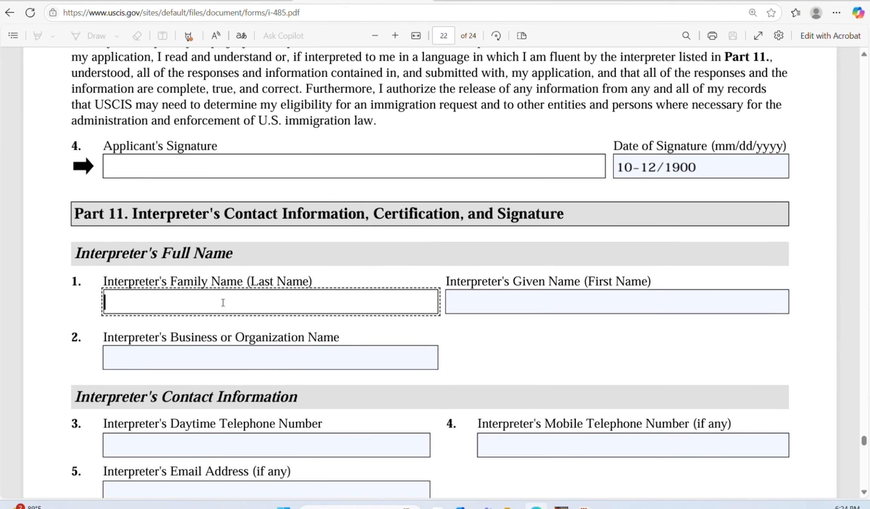
text(N/A)
Step: Enter N/A in the Part 12 preparer fields, including family name, business or organization name, and date of signature
scroll(216, 333, down, 20)
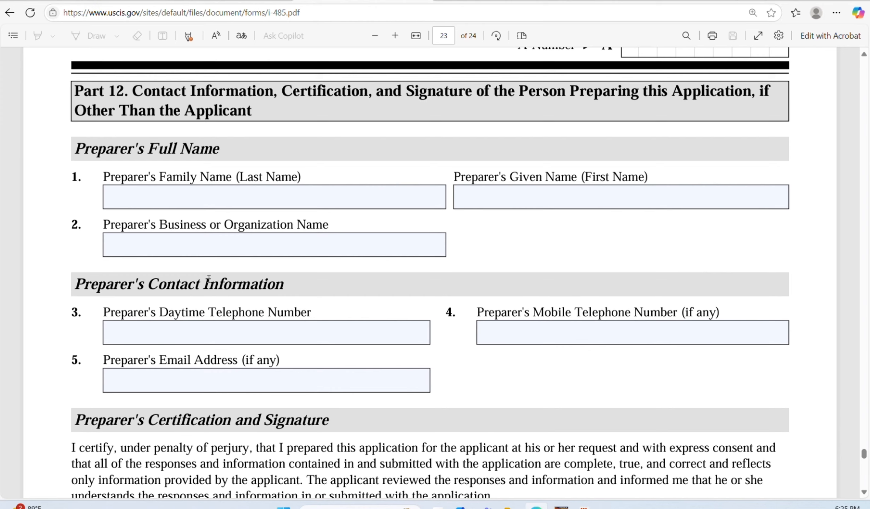
click(185, 199)
text(N/)
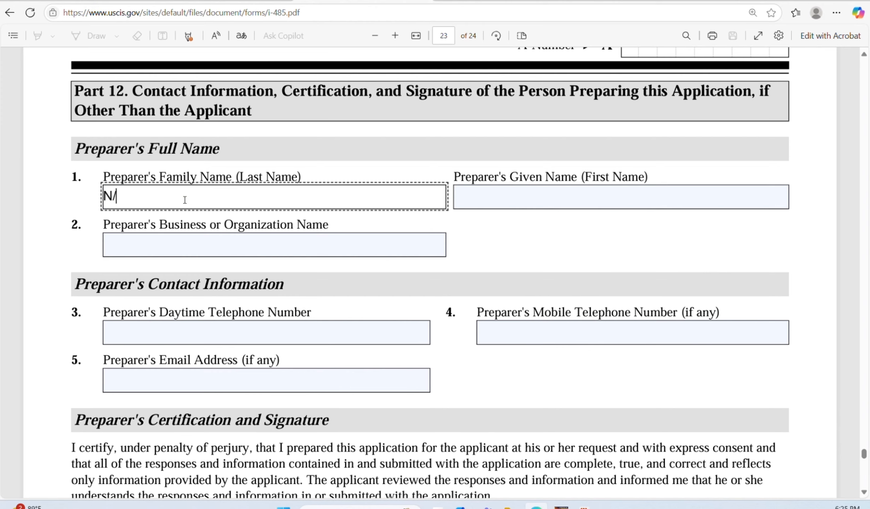
text(A)
click(265, 237)
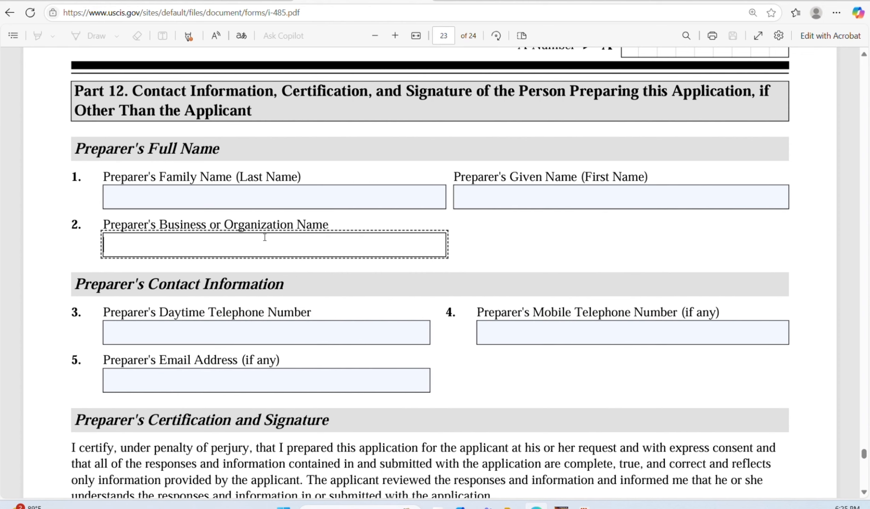
text(N/A)
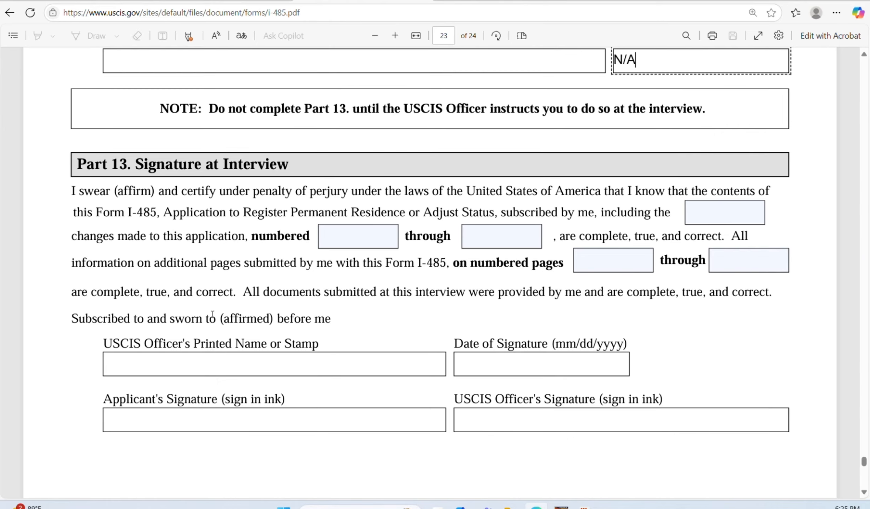
Step: Review the Part 13 interview signature section and the Part 14 additional information fields
scroll(551, 422, down, 10)
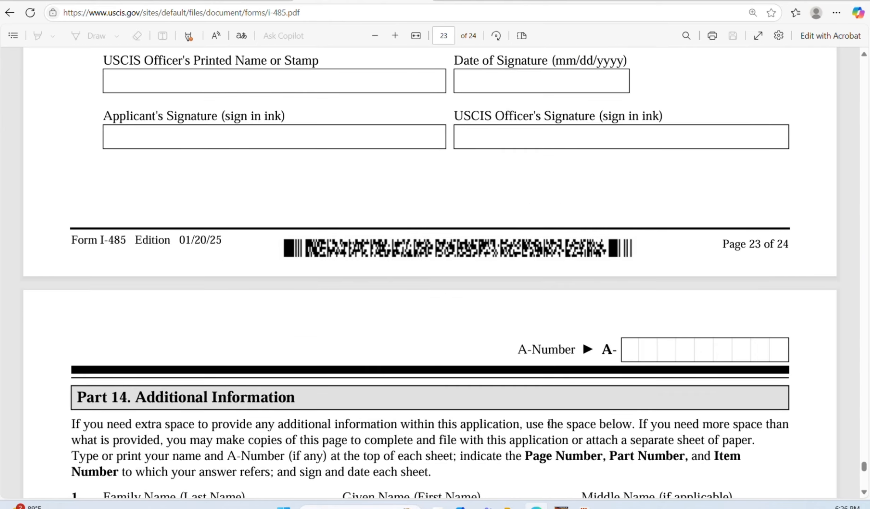
scroll(549, 422, down, 2)
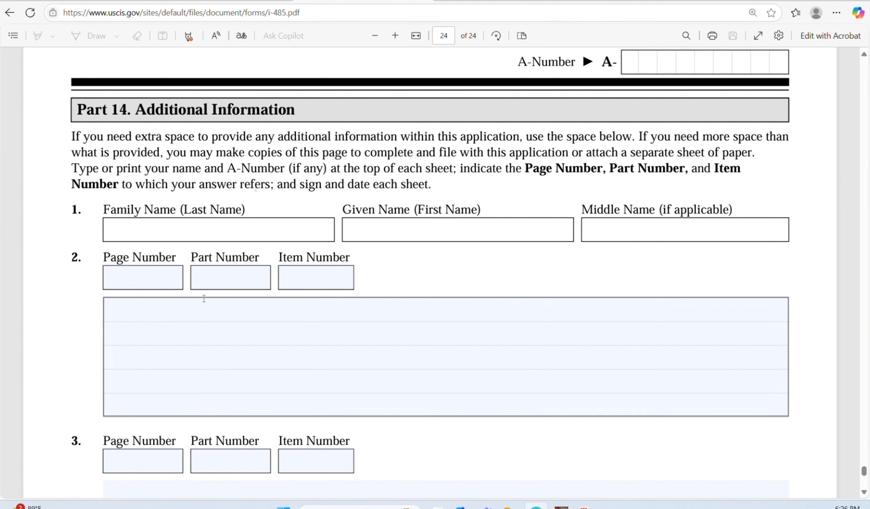
scroll(204, 298, down, 2)
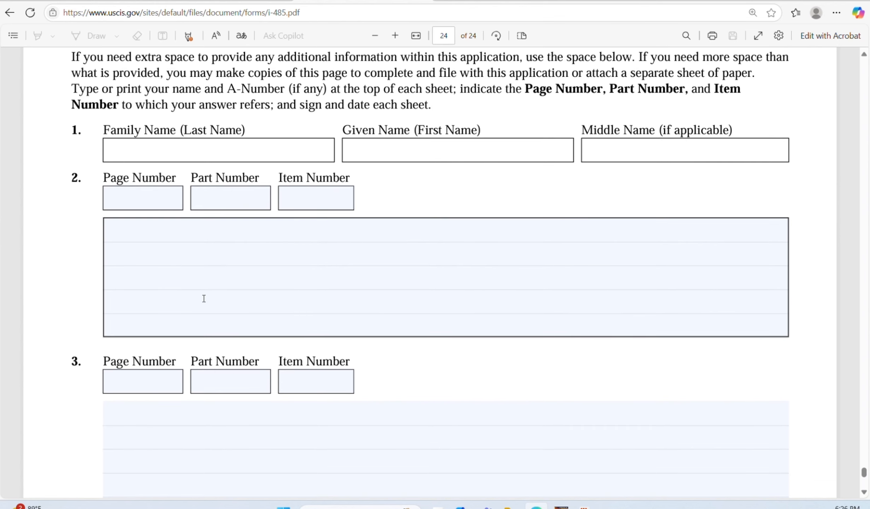